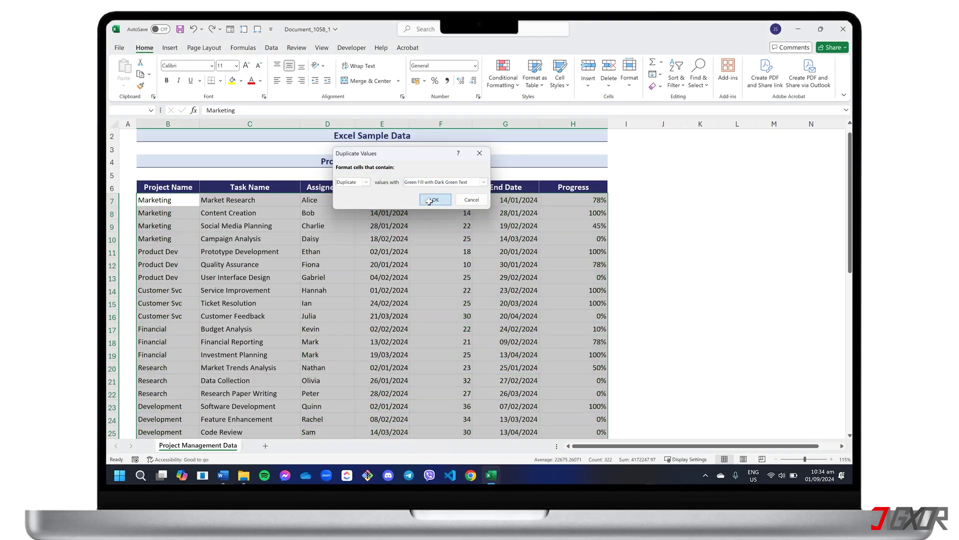
Step: Preview the green duplicate highlighting and the Remove Duplicates result on the project table
{"action": "left_click", "coordinate": [429, 201]}
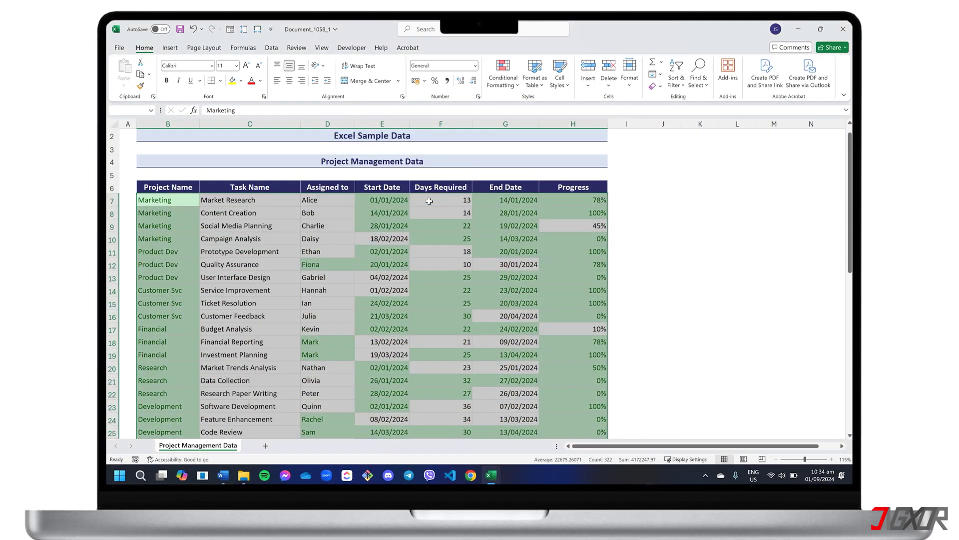
{"action": "left_click", "coordinate": [270, 263]}
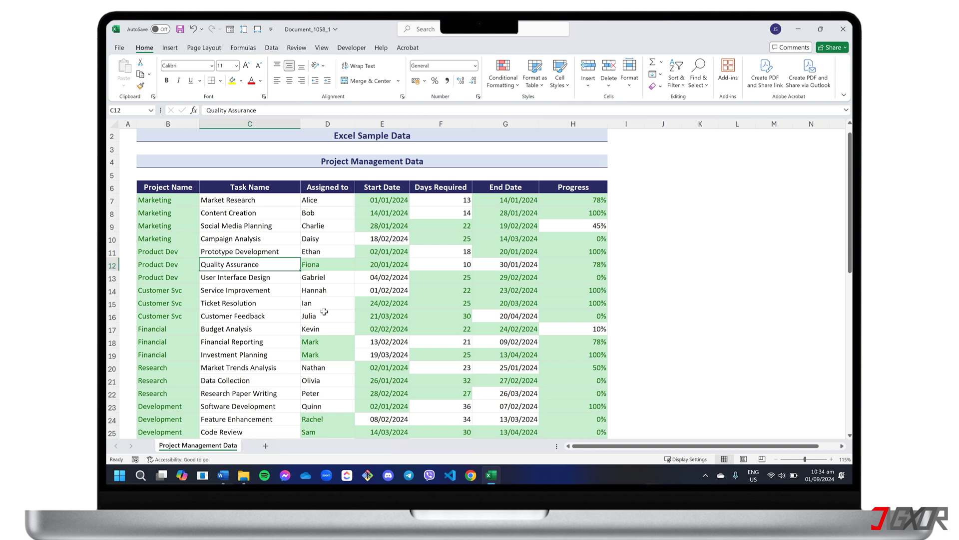
{"action": "scroll", "coordinate": [323, 312], "scroll_direction": "down", "scroll_amount": 1}
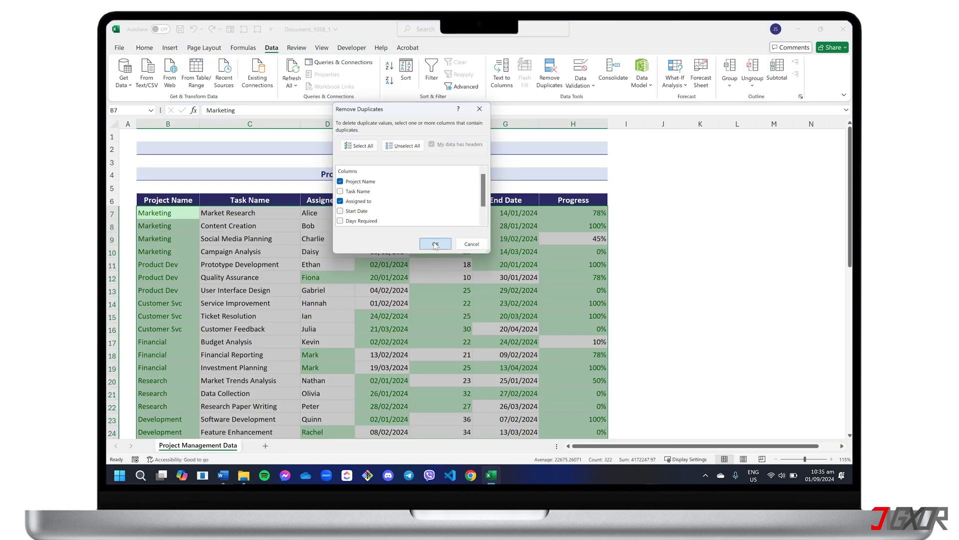
{"action": "left_click", "coordinate": [434, 243]}
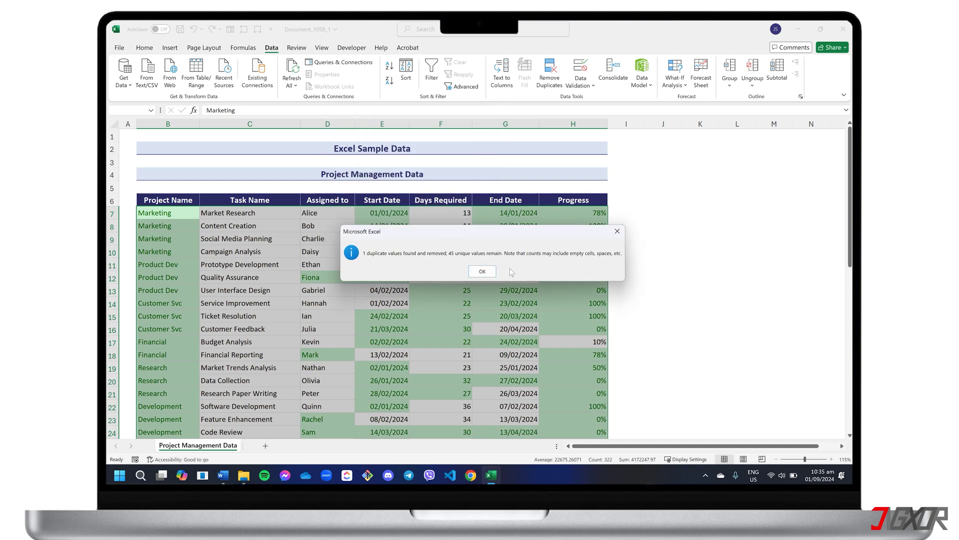
{"action": "left_click", "coordinate": [482, 271]}
{"action": "left_click", "coordinate": [476, 266]}
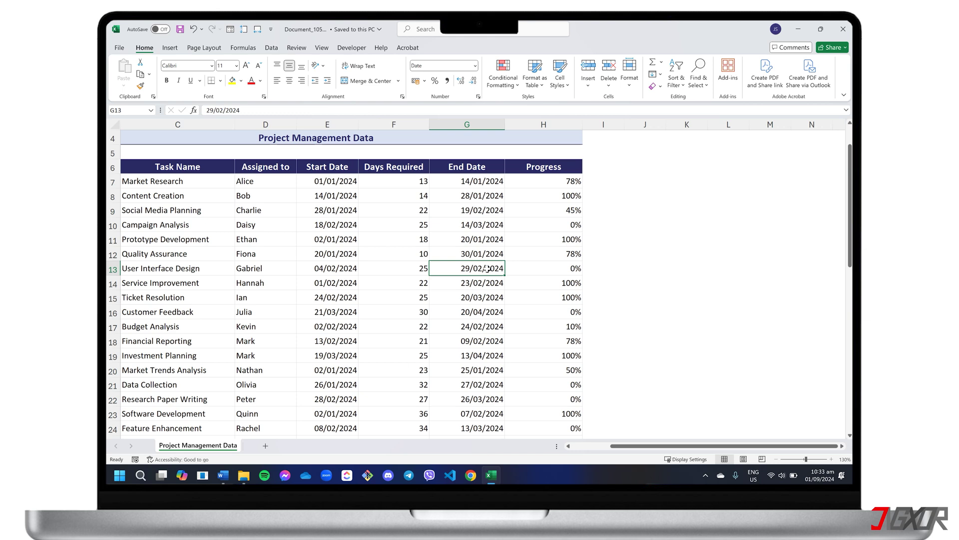
Step: Select the table data and highlight Duplicate Values with Green Fill and Dark Green Text
{"action": "left_click", "coordinate": [195, 180]}
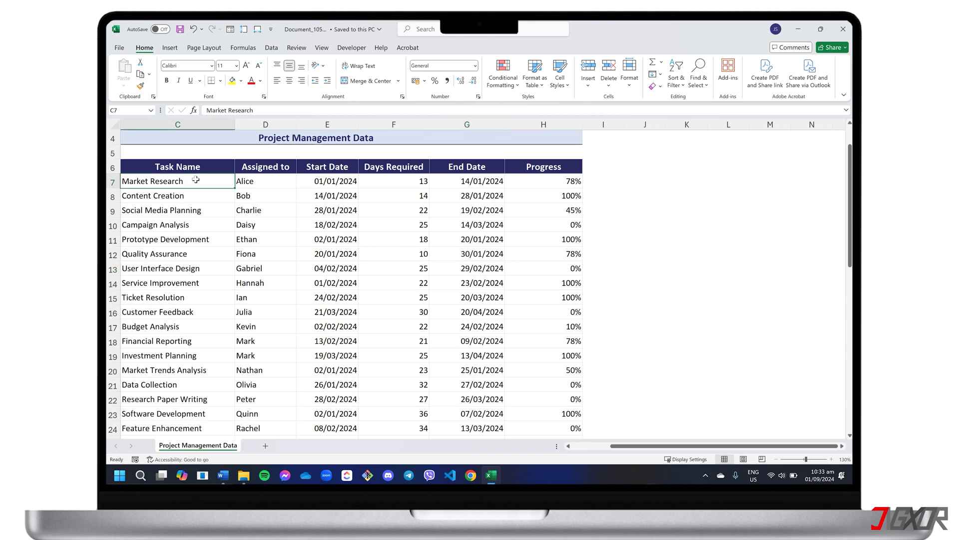
{"action": "key", "text": "ctrl+shift+End"}
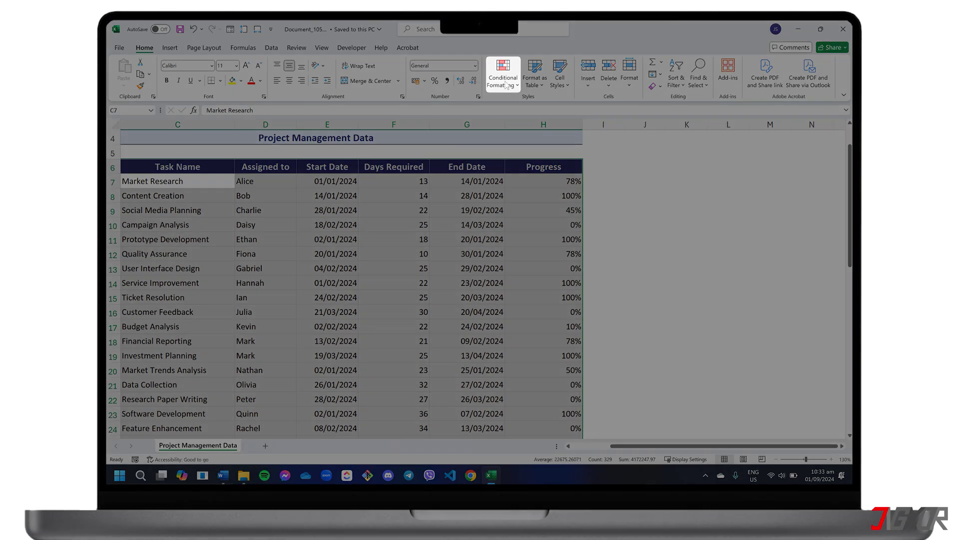
{"action": "left_click", "coordinate": [507, 85]}
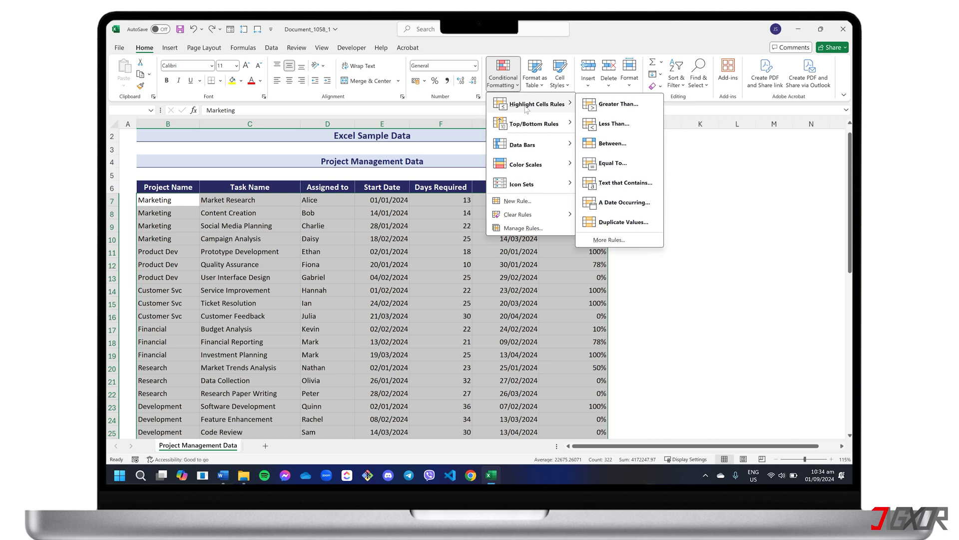
{"action": "left_click", "coordinate": [620, 221]}
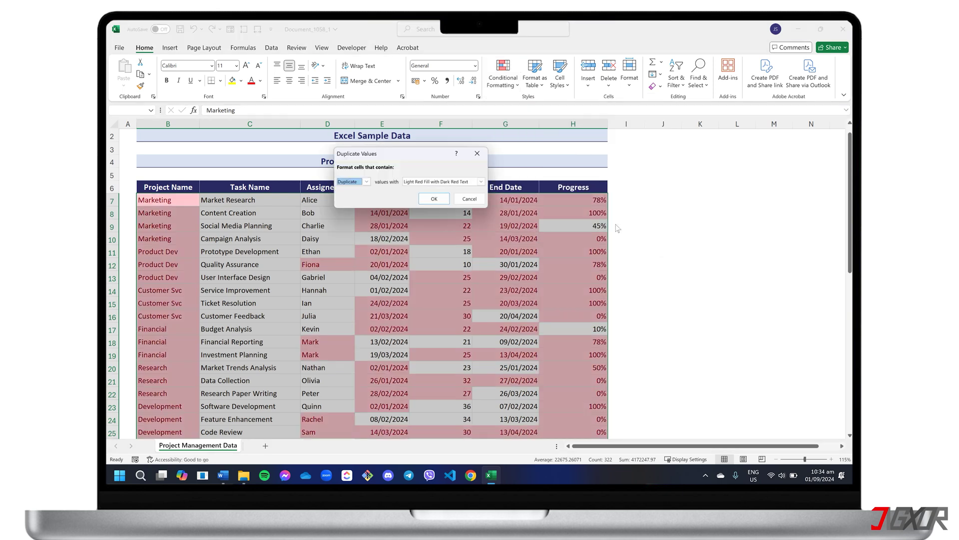
{"action": "left_click", "coordinate": [433, 182]}
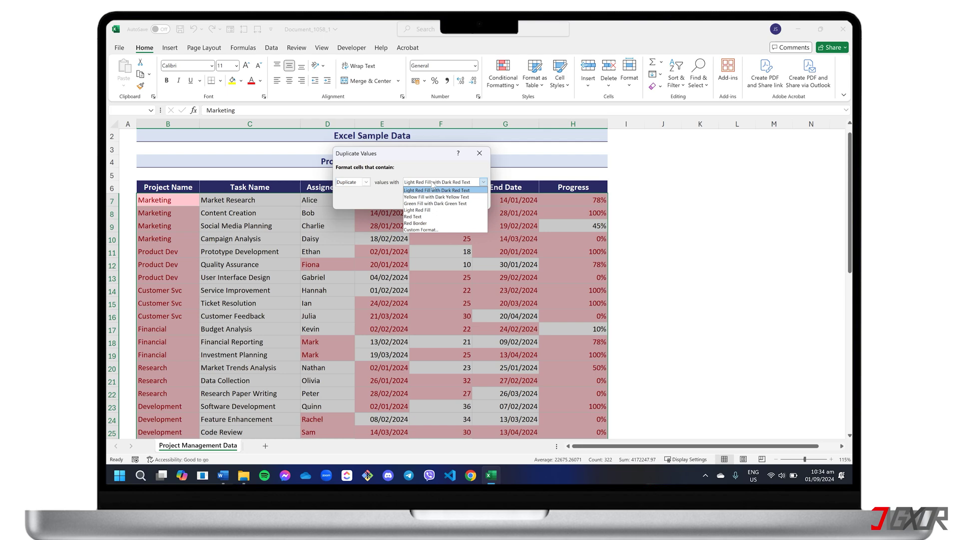
{"action": "left_click", "coordinate": [423, 203]}
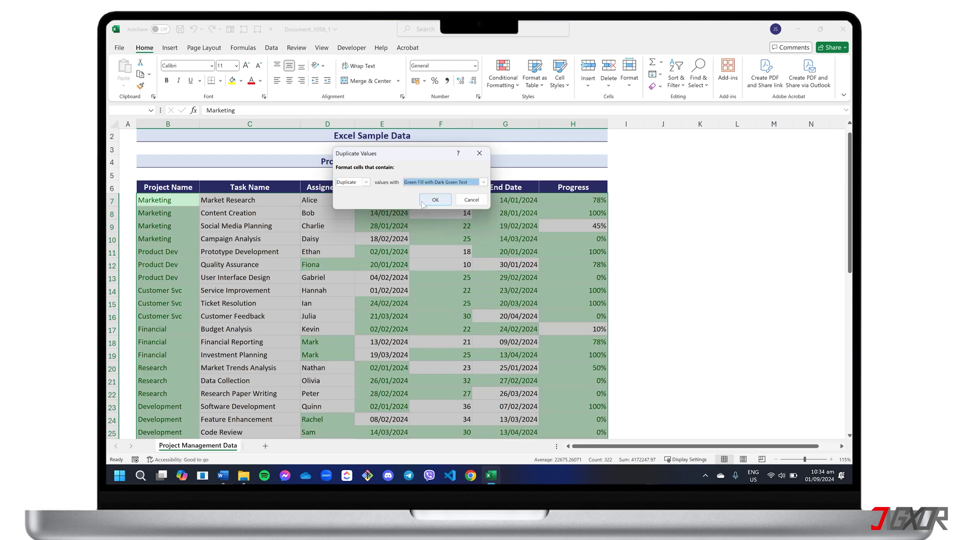
{"action": "left_click", "coordinate": [431, 201]}
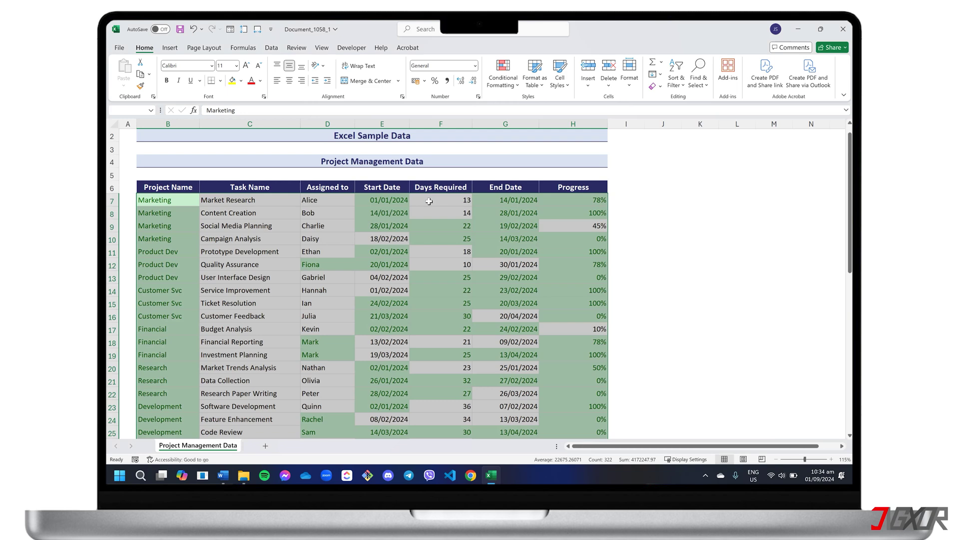
{"action": "left_click", "coordinate": [272, 263]}
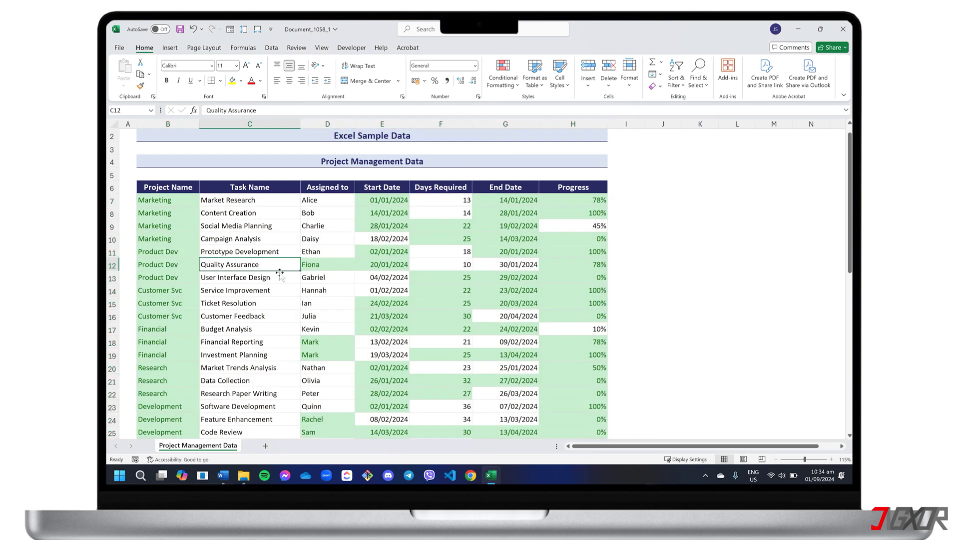
{"action": "scroll", "coordinate": [323, 311], "scroll_direction": "down", "scroll_amount": 1}
{"action": "scroll", "coordinate": [324, 311], "scroll_direction": "down", "scroll_amount": 2}
{"action": "scroll", "coordinate": [324, 311], "scroll_direction": "up", "scroll_amount": 2}
Step: Select B7:H52 and remove duplicates on Project Name and Assigned to only, leaving 45 unique values
{"action": "left_click", "coordinate": [194, 201]}
{"action": "key", "text": "ctrl+shift+Right"}
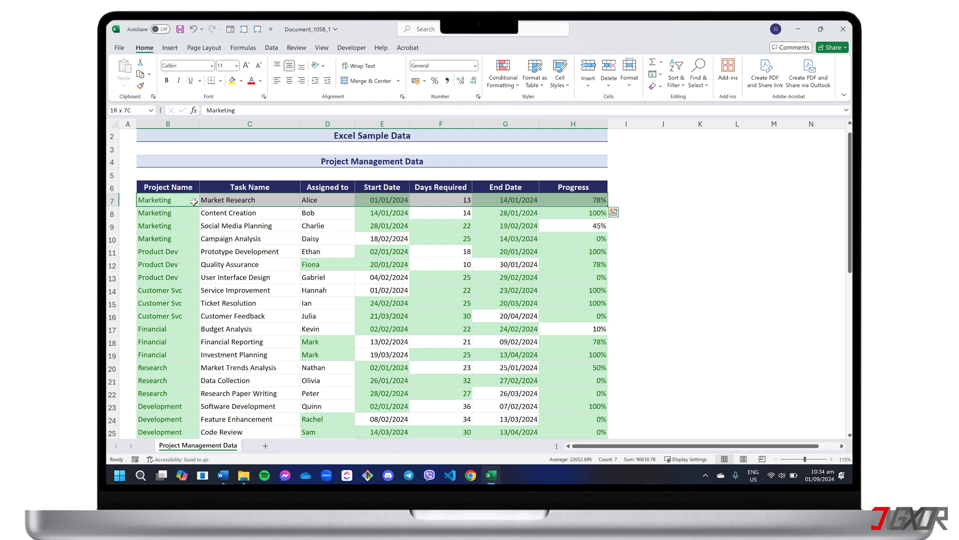
{"action": "key", "text": "ctrl+shift+Down"}
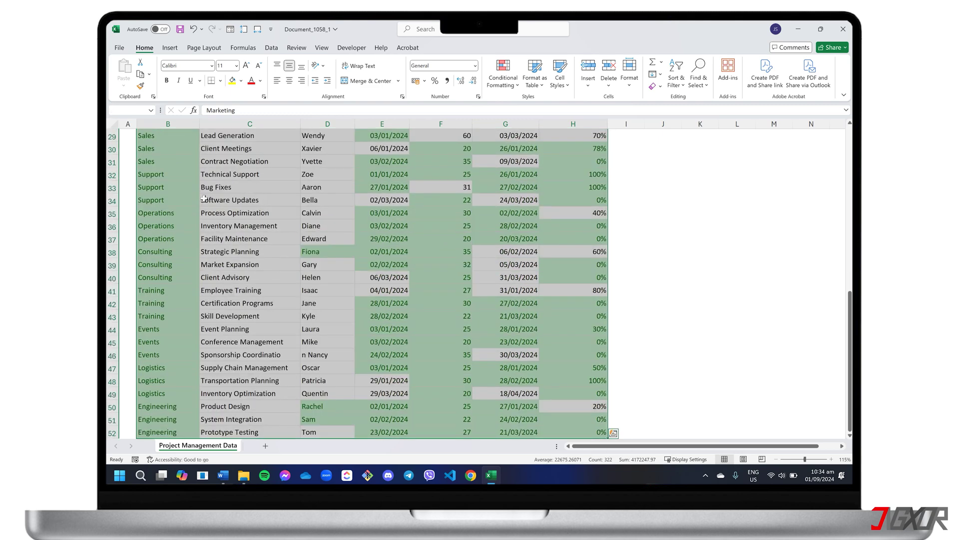
{"action": "left_click", "coordinate": [272, 51]}
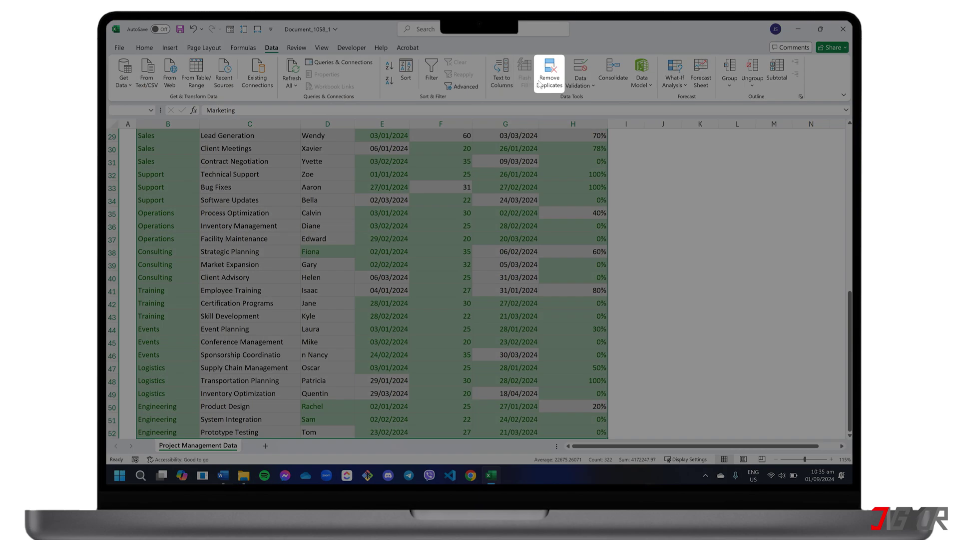
{"action": "left_click", "coordinate": [550, 75]}
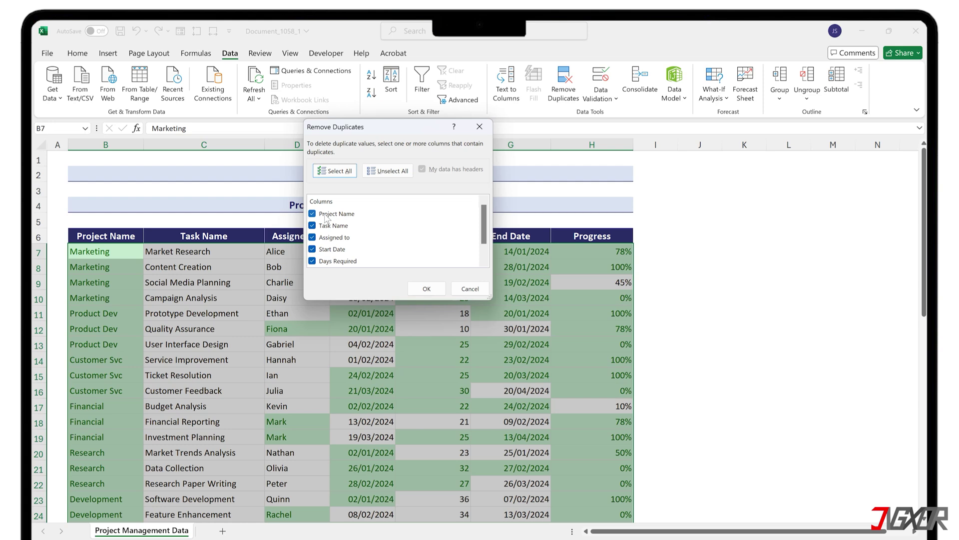
{"action": "left_click", "coordinate": [314, 228]}
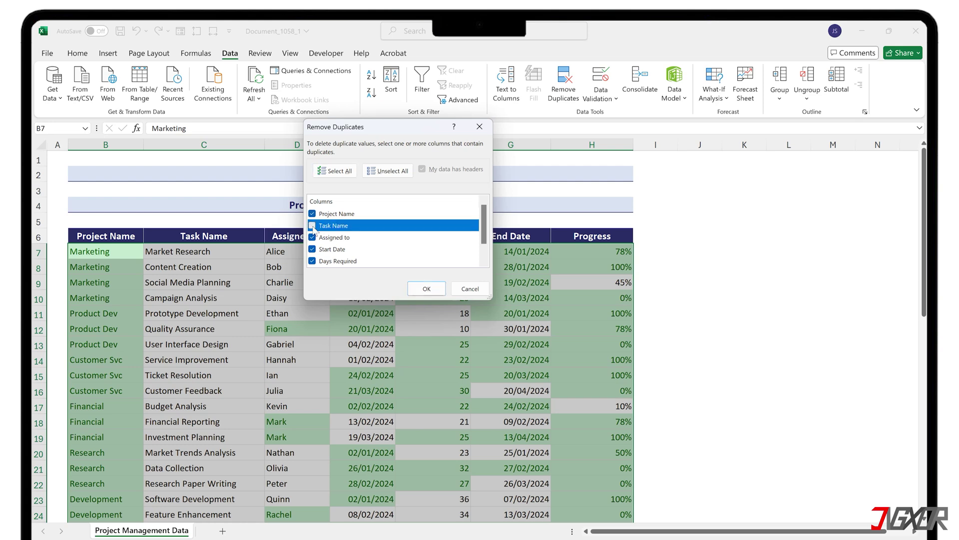
{"action": "left_click", "coordinate": [313, 249]}
{"action": "left_click", "coordinate": [312, 261]}
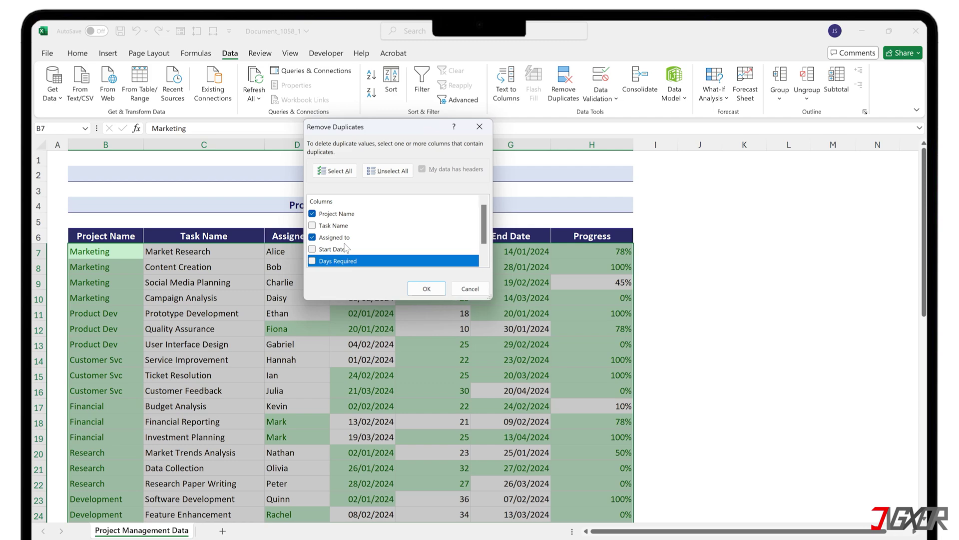
{"action": "scroll", "coordinate": [313, 258], "scroll_direction": "down", "scroll_amount": 1}
{"action": "left_click", "coordinate": [313, 249]}
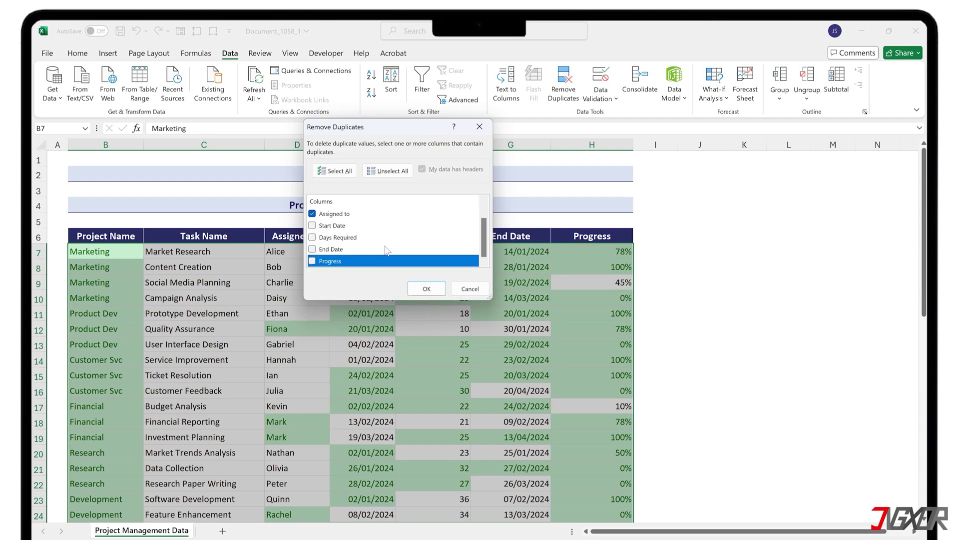
{"action": "scroll", "coordinate": [387, 250], "scroll_direction": "up", "scroll_amount": 1}
{"action": "left_click", "coordinate": [426, 289]}
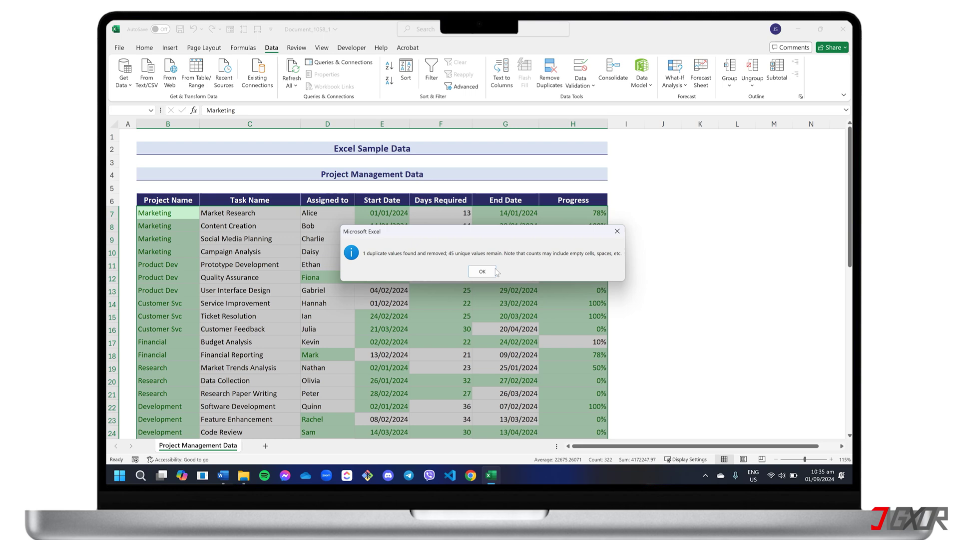
{"action": "left_click", "coordinate": [480, 270]}
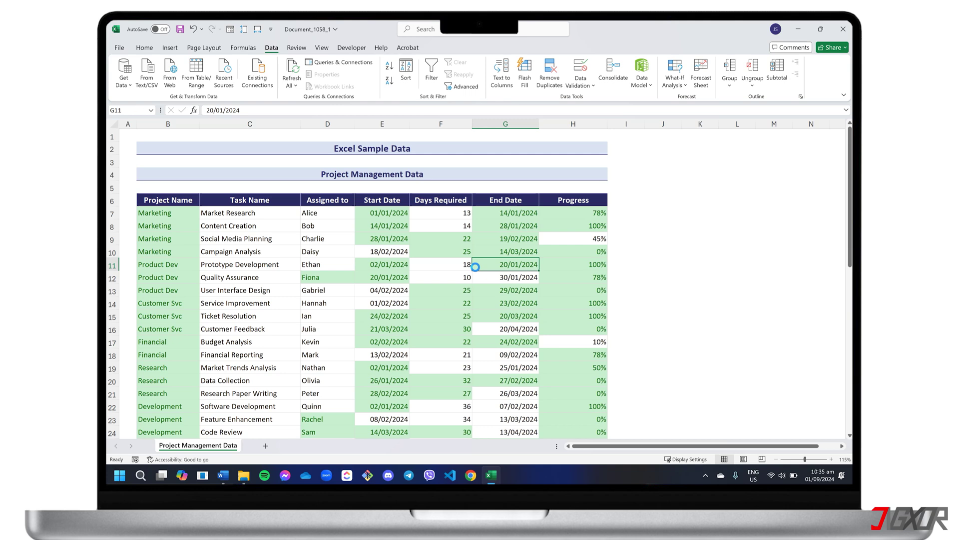
Step: Save the workbook with Ctrl+S
{"action": "key", "text": "ctrl+s"}
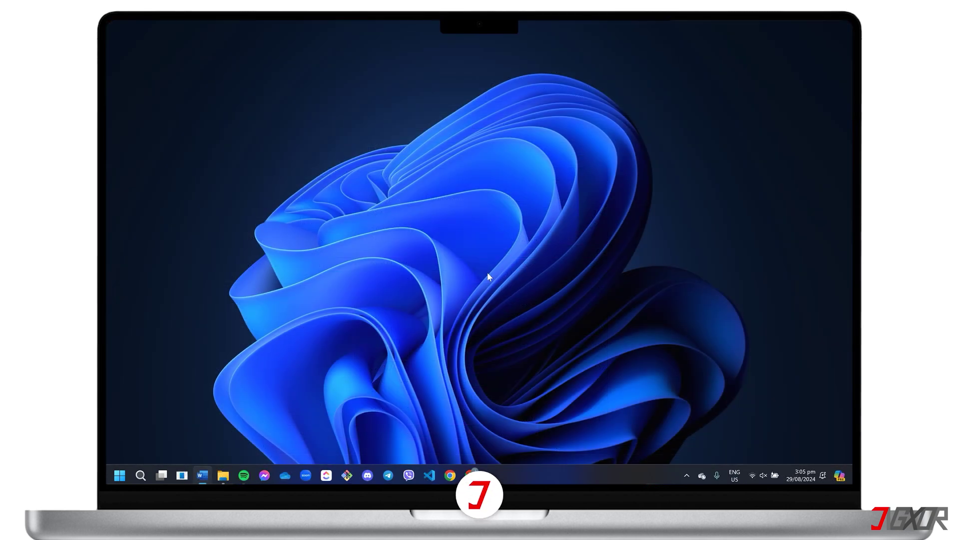